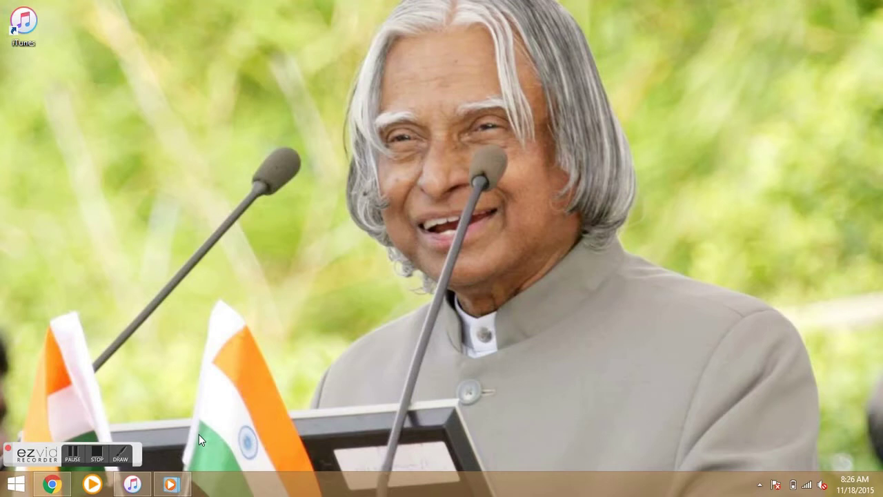
Bring iTunes to the front and maximize its window on the My iPhone Apps library.
{"action": "left_click", "coordinate": [156, 487]}
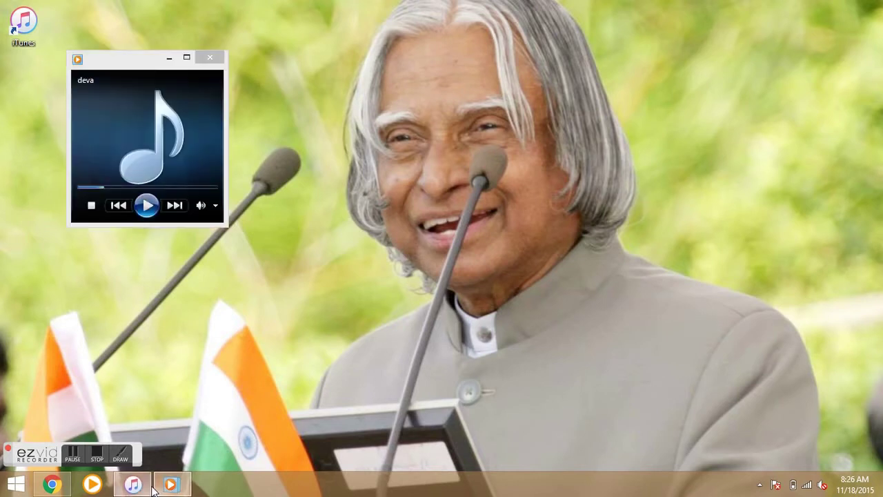
{"action": "left_click", "coordinate": [132, 484]}
{"action": "left_click", "coordinate": [172, 486]}
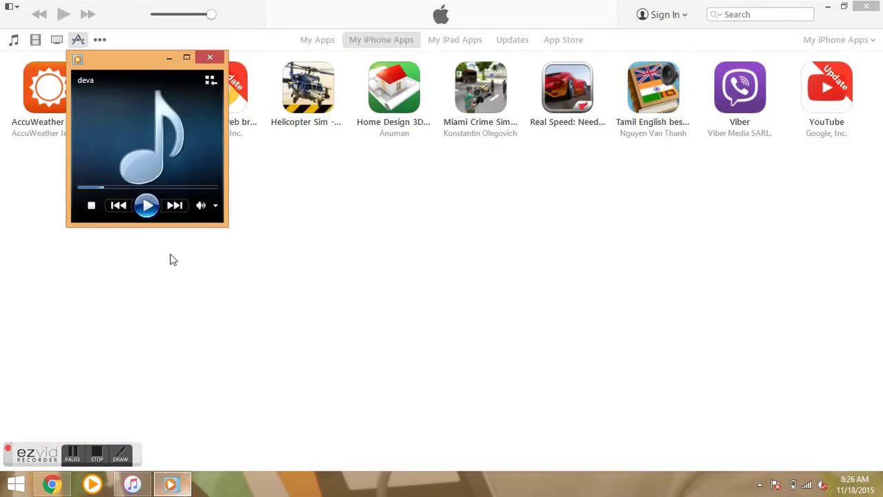
{"action": "left_click", "coordinate": [183, 56]}
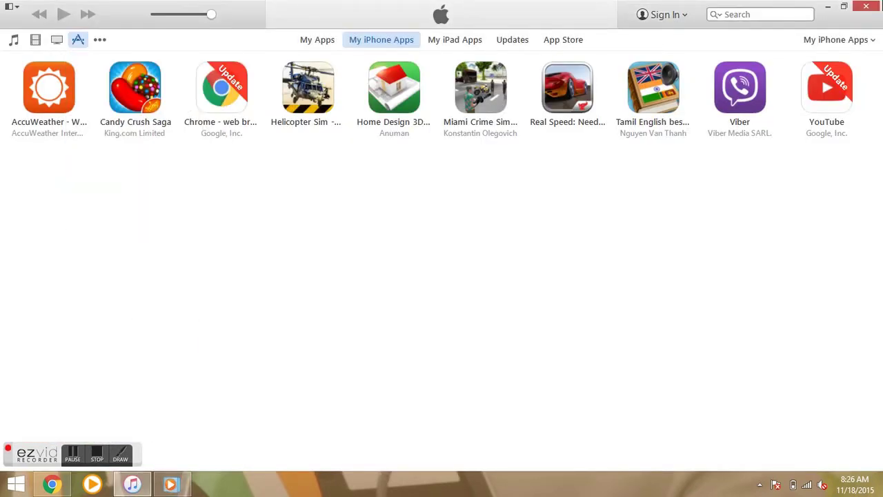
{"action": "left_click", "coordinate": [842, 6]}
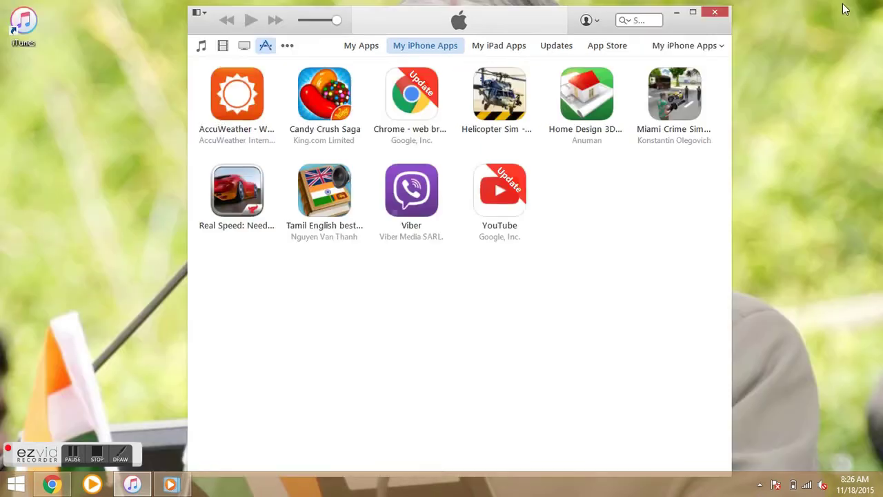
{"action": "left_click", "coordinate": [693, 12]}
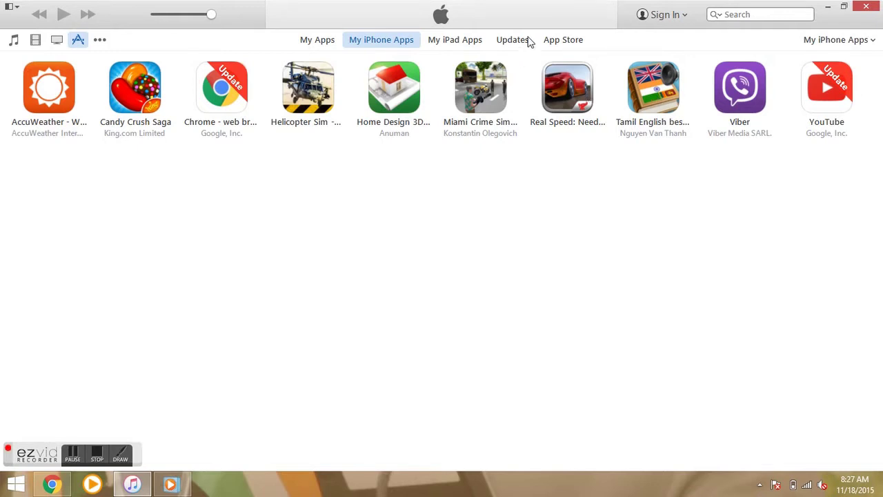
Open the iTunes App Store and search it for 'free apps'.
{"action": "left_click", "coordinate": [563, 43]}
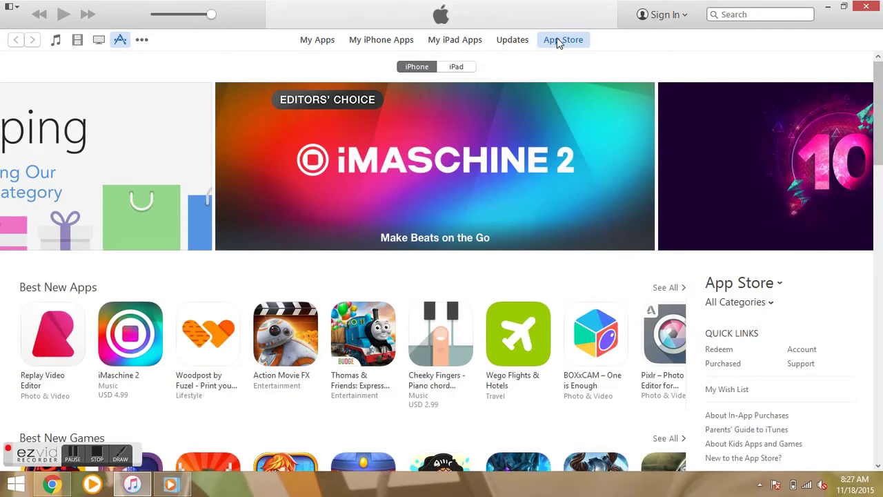
{"action": "left_click", "coordinate": [752, 16]}
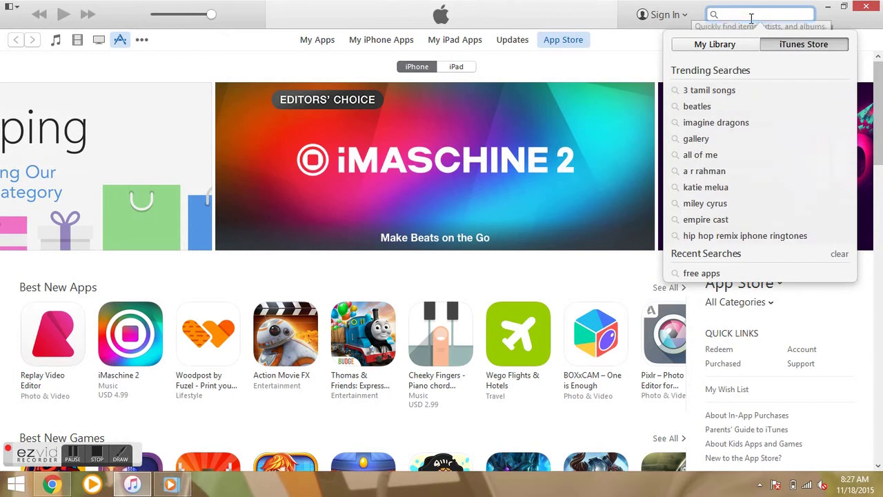
{"action": "type", "text": "free"}
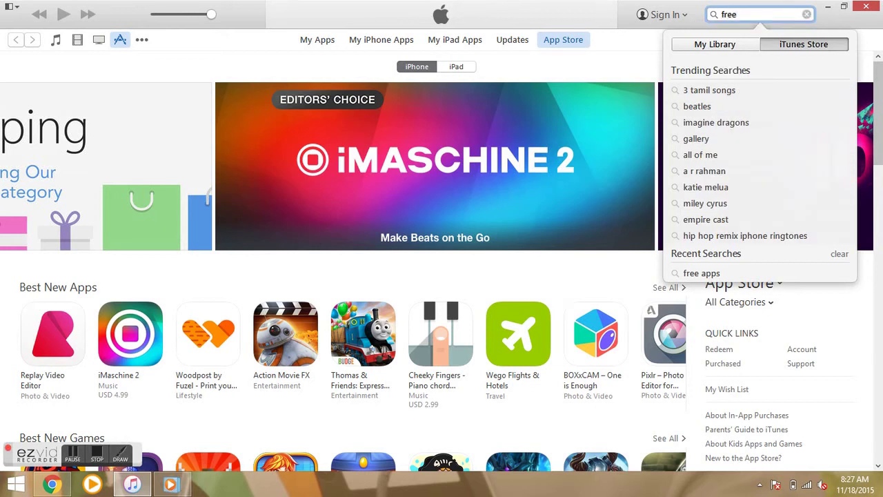
{"action": "type", "text": " apps"}
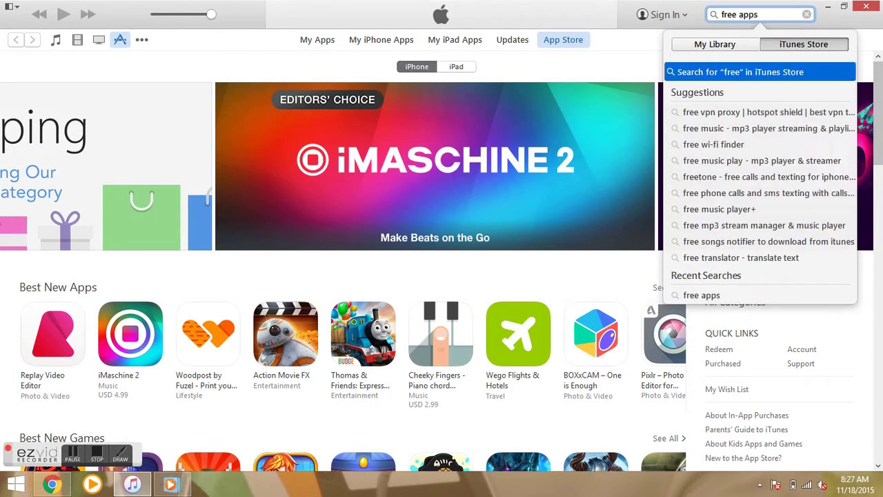
{"action": "key", "text": "Return"}
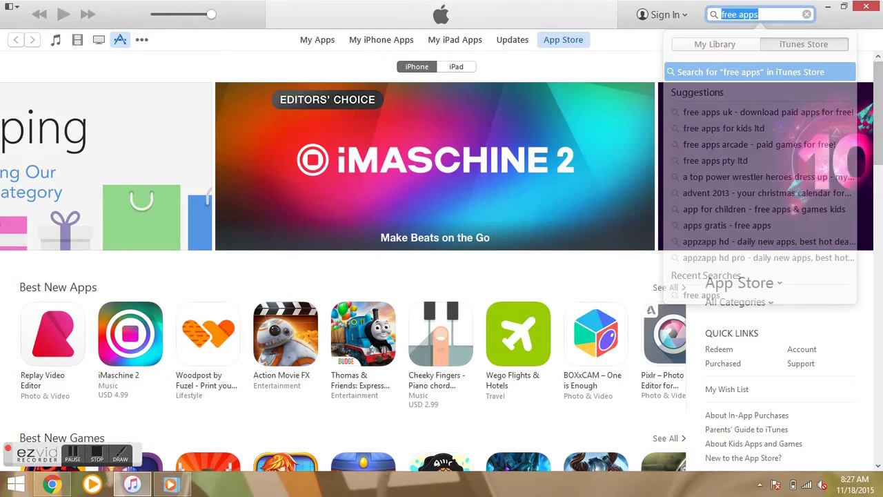
Get the free Skype for iPhone app from the 'free apps' results to bring up sign-in.
{"action": "left_click", "coordinate": [141, 39]}
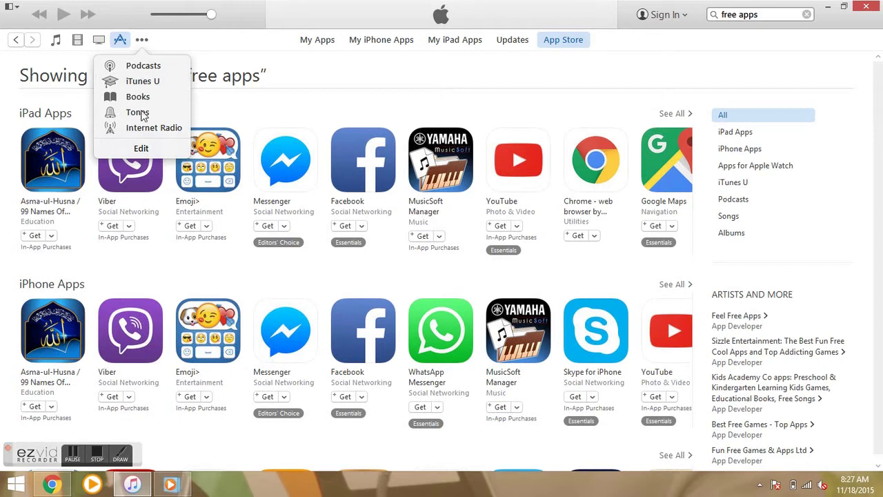
{"action": "left_click", "coordinate": [144, 45]}
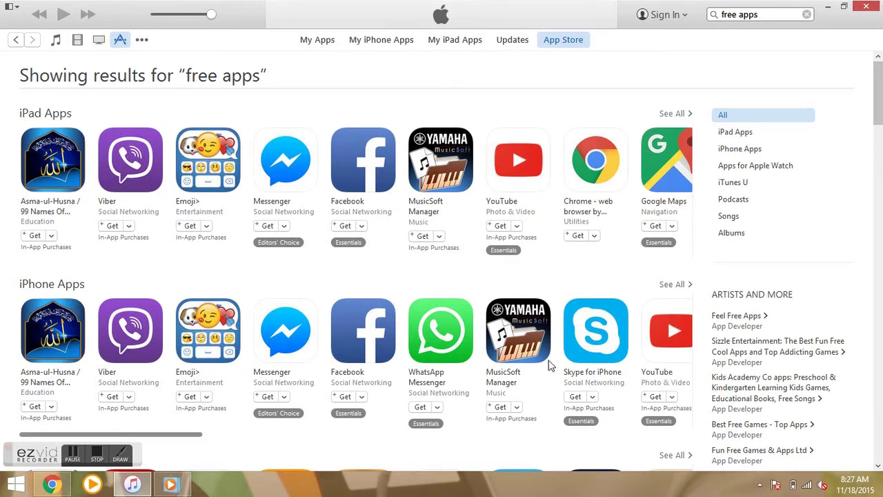
{"action": "left_click", "coordinate": [574, 397]}
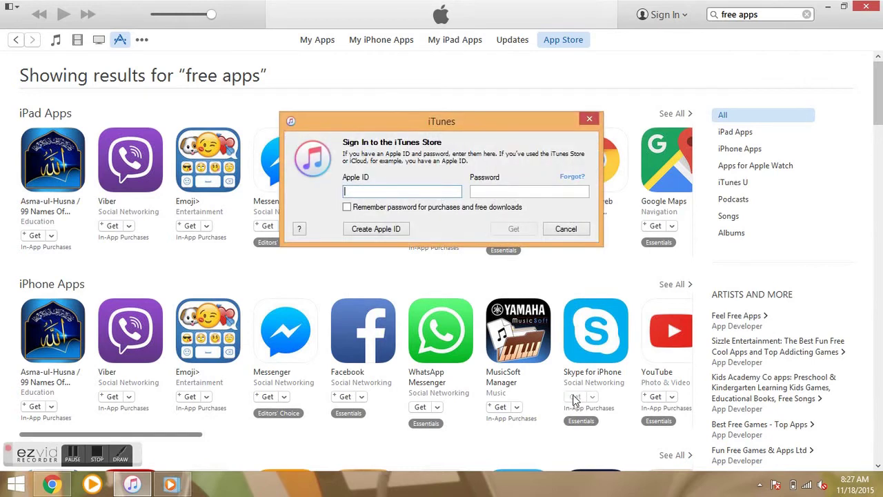
Begin a new Apple ID, pass the welcome page and agree to the terms and conditions.
{"action": "left_click", "coordinate": [391, 228]}
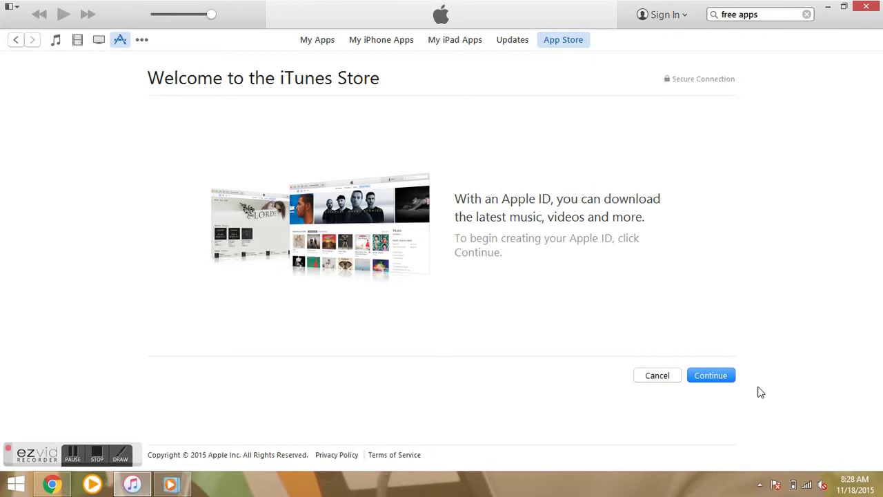
{"action": "left_click", "coordinate": [719, 381]}
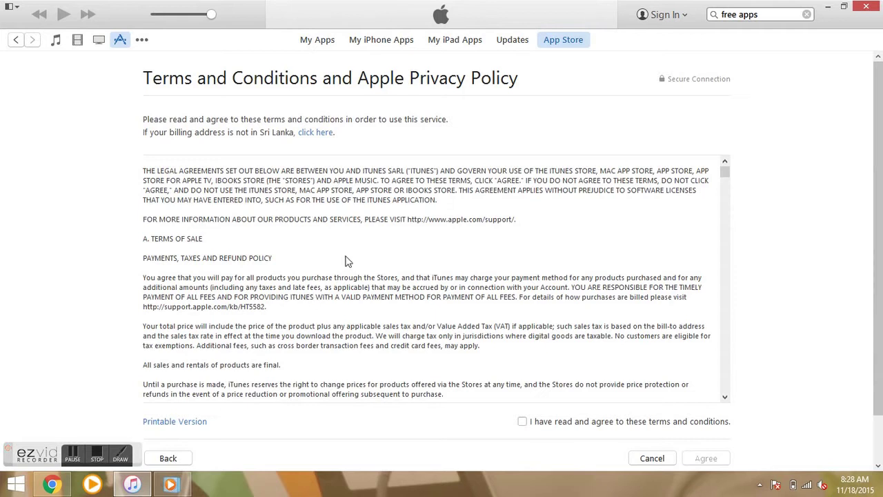
{"action": "left_click", "coordinate": [522, 422]}
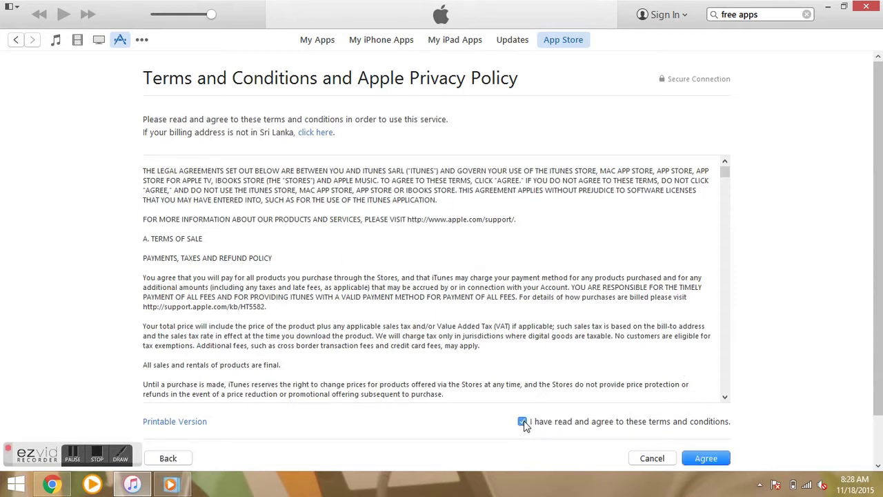
{"action": "left_click", "coordinate": [711, 462]}
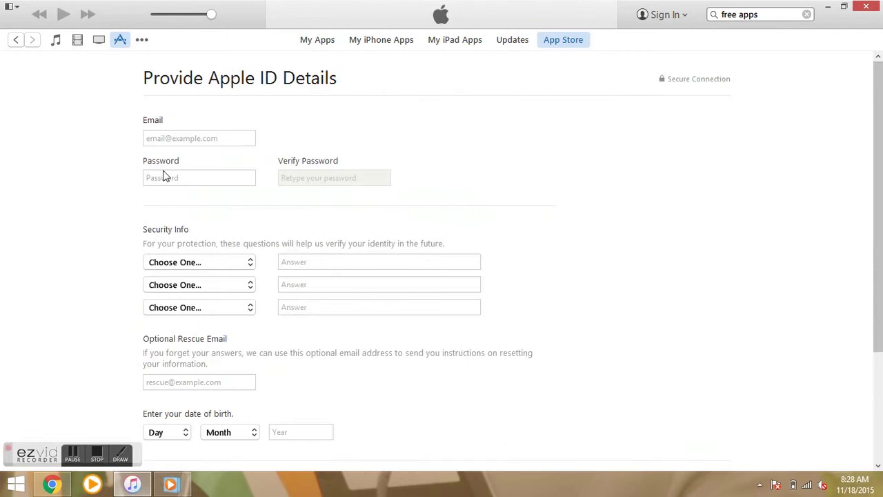
Fill in the Apple ID email, password, security answers and birth date.
{"action": "scroll", "coordinate": [473, 362], "scroll_direction": "down", "scroll_amount": 2}
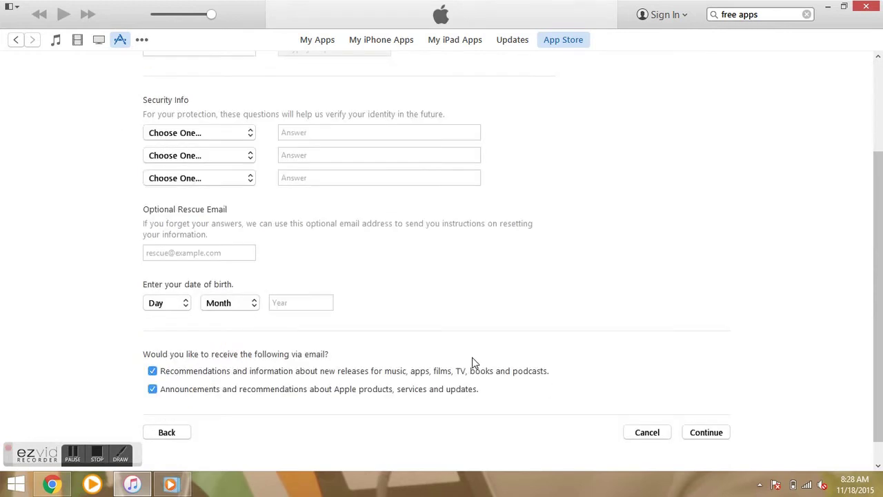
{"action": "scroll", "coordinate": [171, 388], "scroll_direction": "up", "scroll_amount": 2}
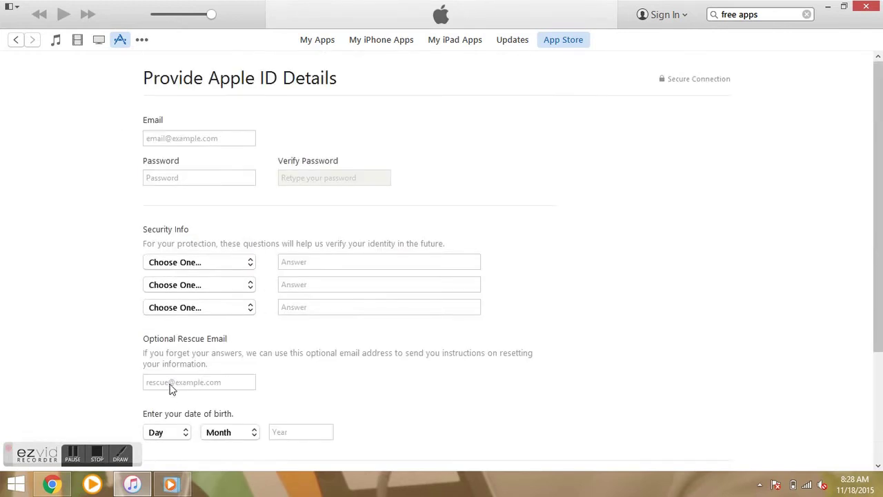
{"action": "left_click", "coordinate": [74, 458]}
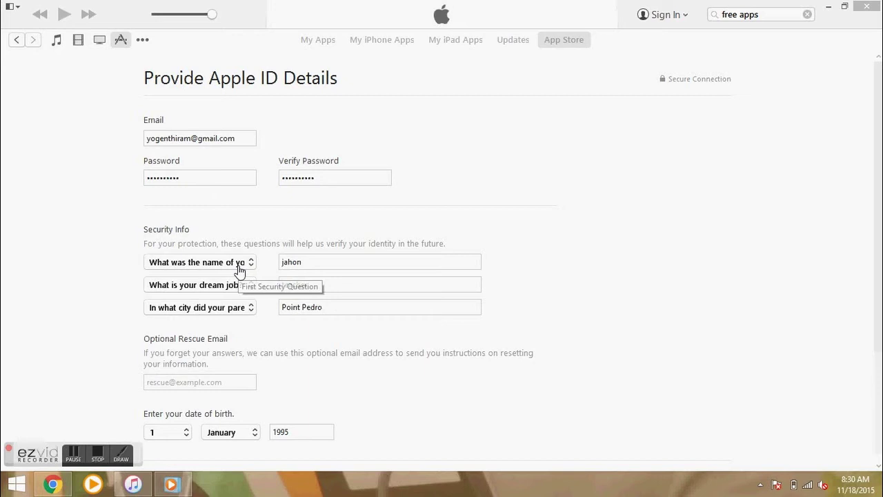
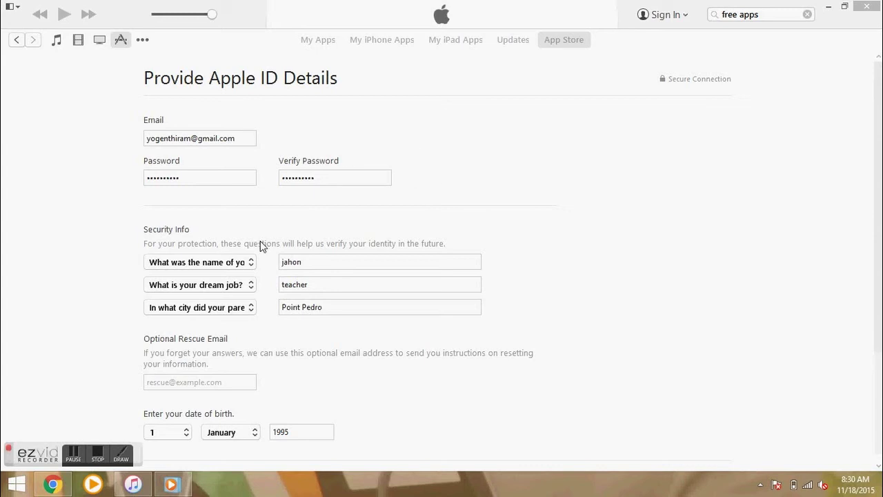
{"action": "left_click", "coordinate": [873, 189]}
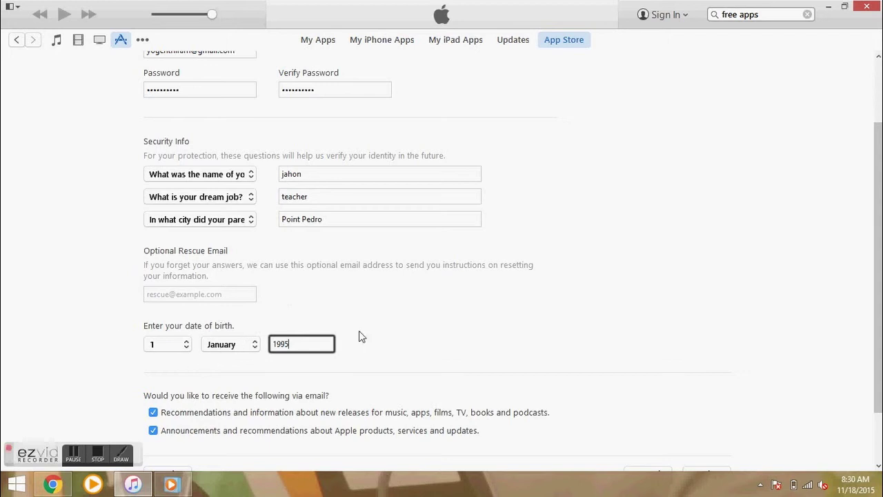
Decline the new-release and Apple announcement emails and submit the Apple ID details.
{"action": "scroll", "coordinate": [861, 295], "scroll_direction": "down", "scroll_amount": 2}
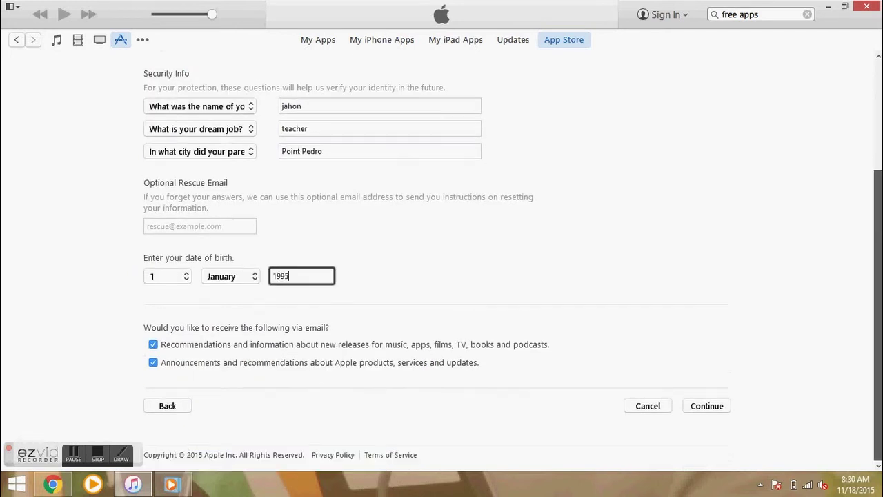
{"action": "left_click", "coordinate": [153, 344]}
{"action": "left_click", "coordinate": [153, 364]}
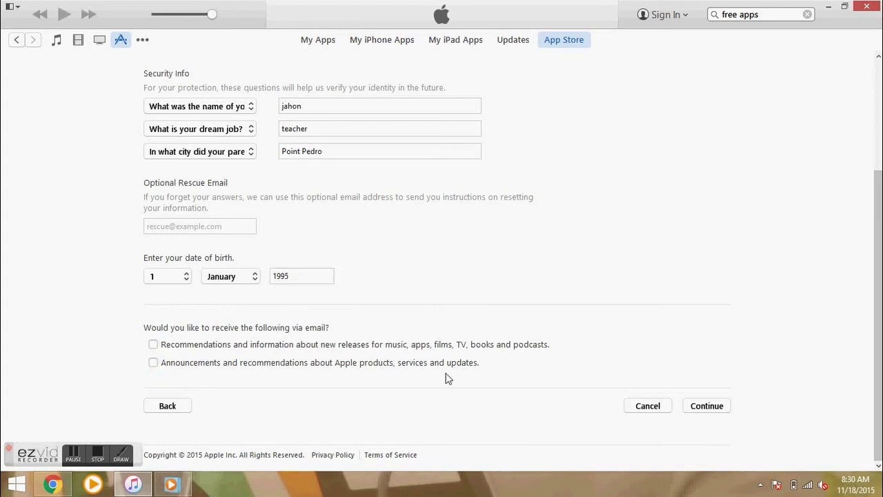
{"action": "left_click", "coordinate": [720, 408]}
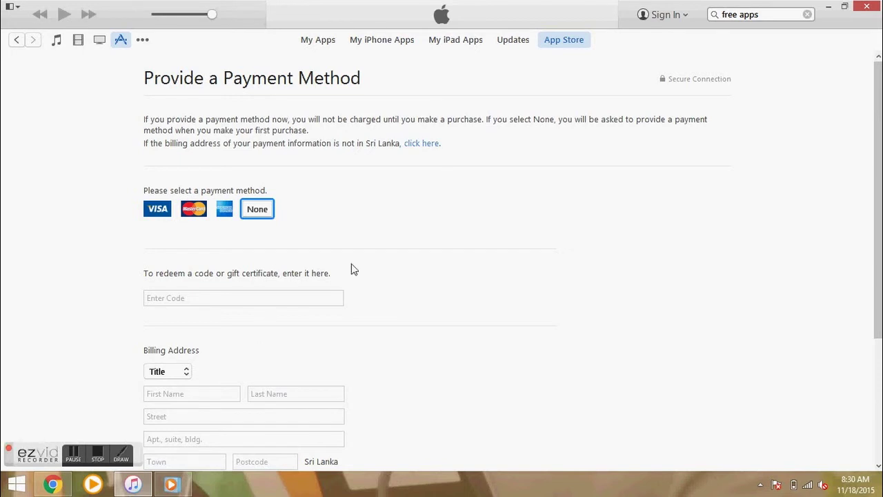
Select None as the payment method on the Provide a Payment Method page.
{"action": "scroll", "coordinate": [352, 269], "scroll_direction": "down", "scroll_amount": 3}
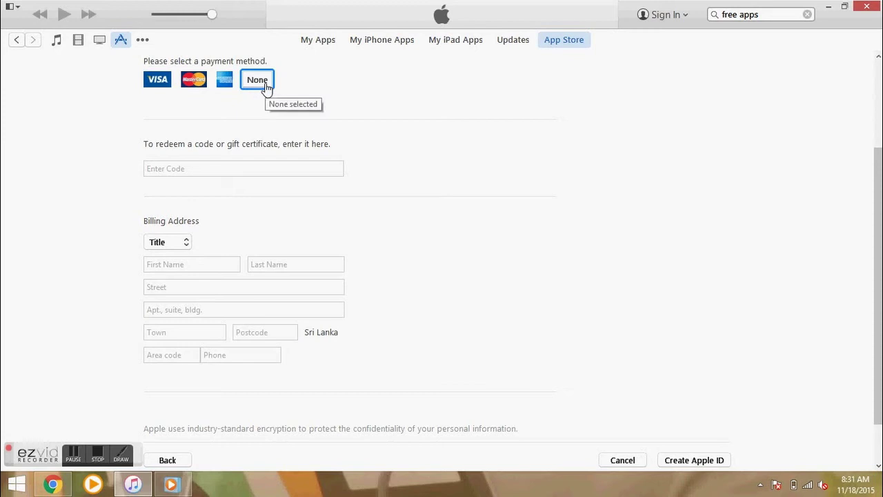
{"action": "left_click", "coordinate": [266, 87]}
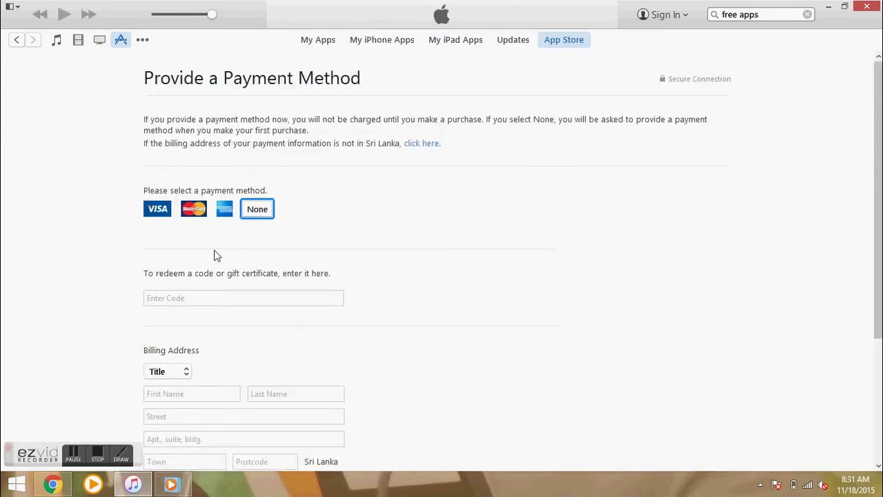
{"action": "scroll", "coordinate": [236, 227], "scroll_direction": "down", "scroll_amount": 3}
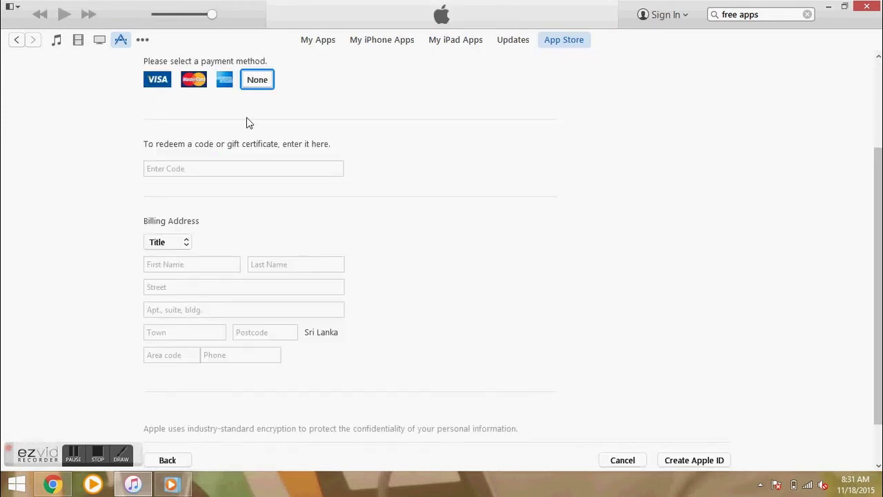
Set the title to Mr. and enter the holder's first name, last name and street.
{"action": "left_click", "coordinate": [172, 241]}
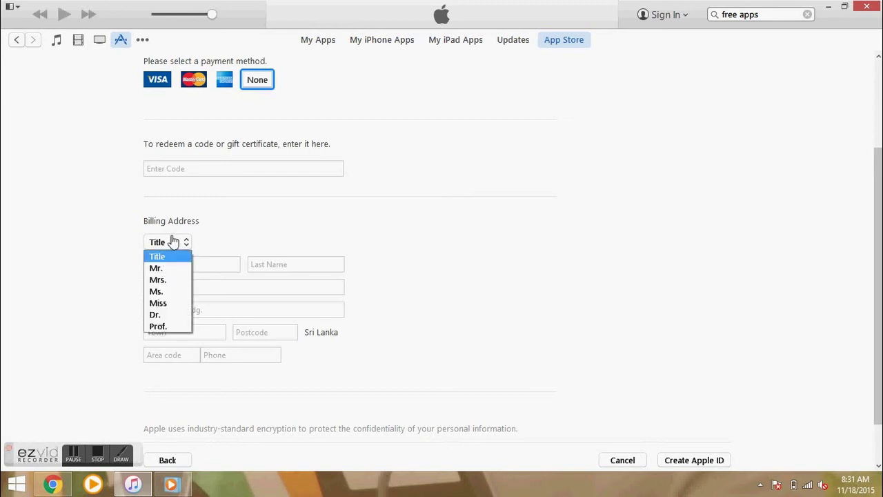
{"action": "left_click", "coordinate": [161, 269]}
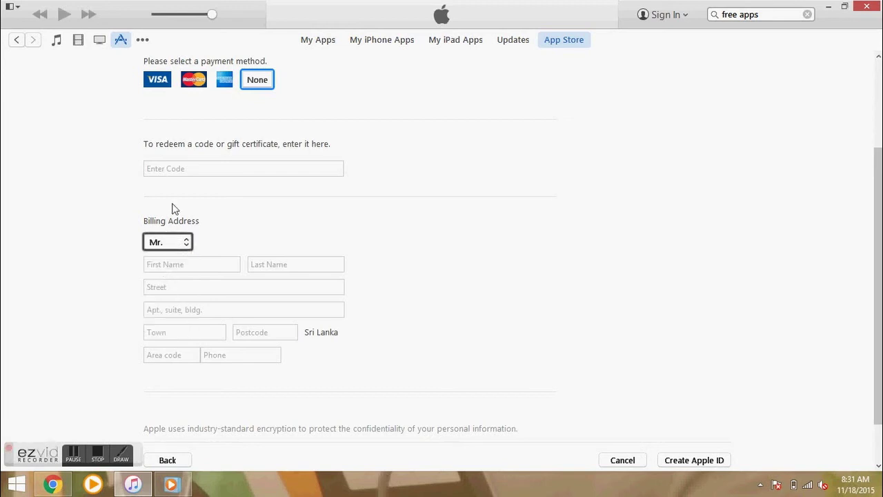
{"action": "left_click", "coordinate": [183, 269]}
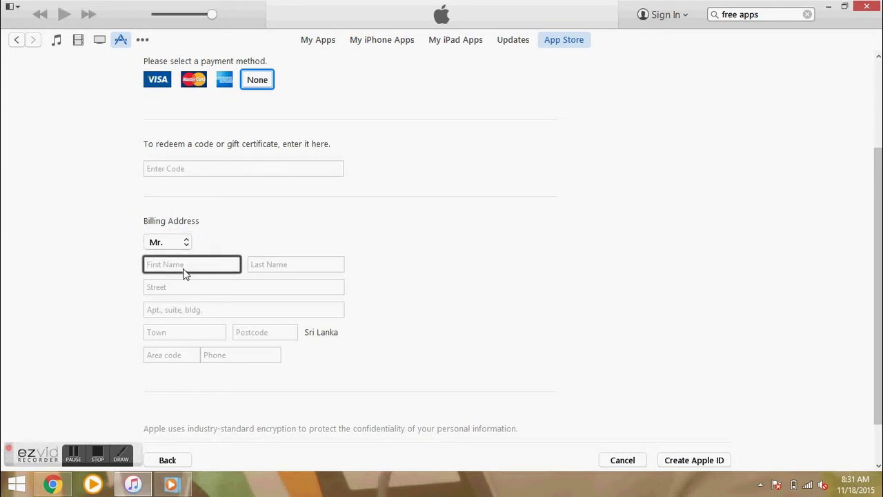
{"action": "type", "text": "Soori"}
{"action": "key", "text": "Tab"}
{"action": "type", "text": "K"}
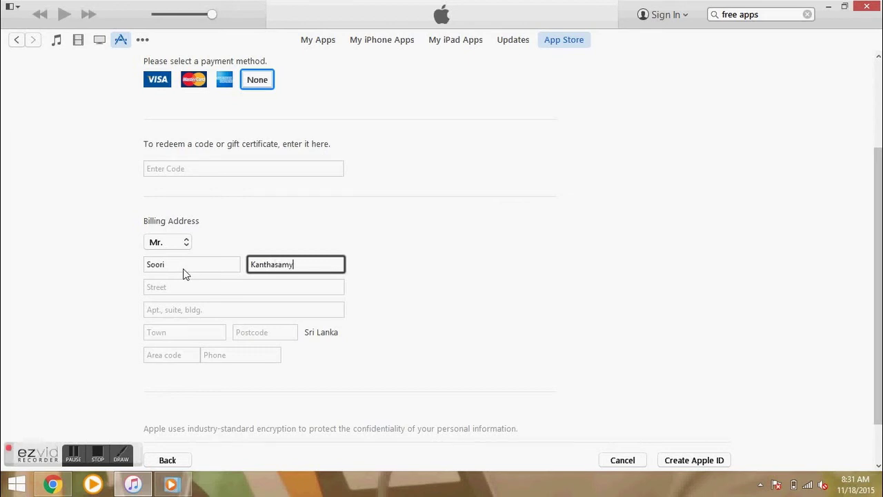
{"action": "left_click", "coordinate": [182, 289]}
{"action": "type", "text": "Point P"}
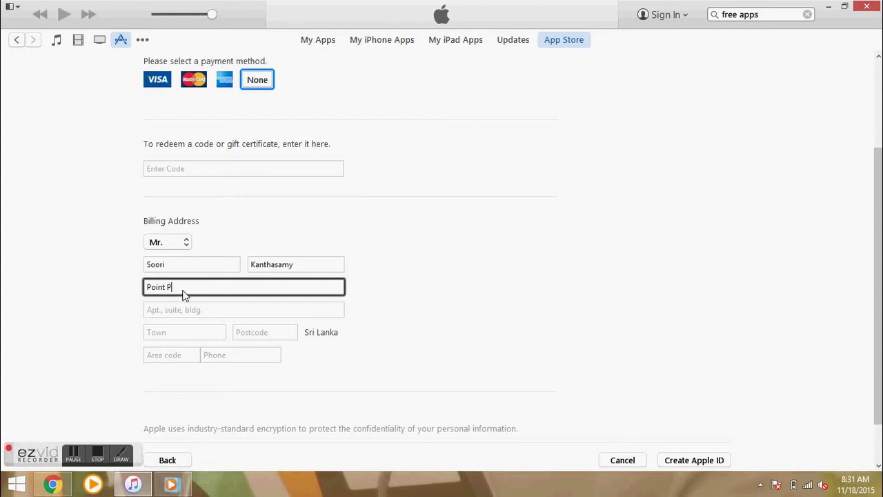
{"action": "type", "text": "edro"}
Enter the town, postcode, phone area code and phone number, then create the Apple ID.
{"action": "scroll", "coordinate": [183, 295], "scroll_direction": "down", "scroll_amount": 1}
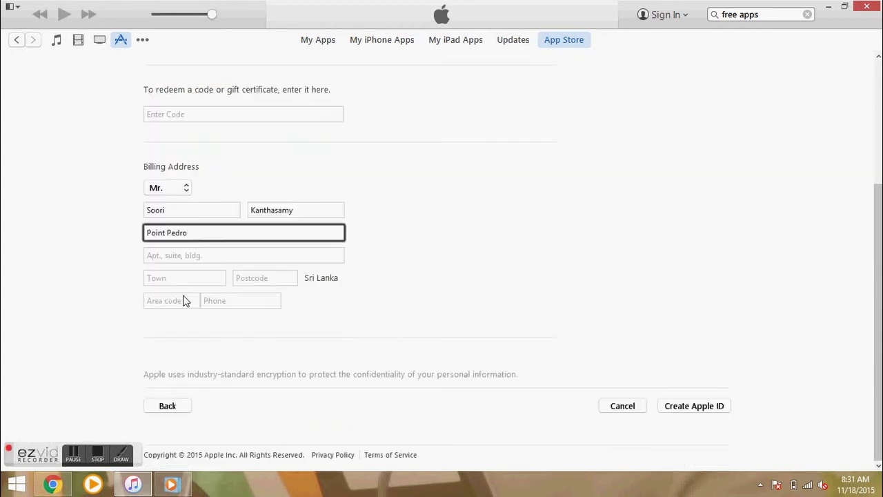
{"action": "left_click", "coordinate": [178, 279]}
{"action": "type", "text": "Jaffna"}
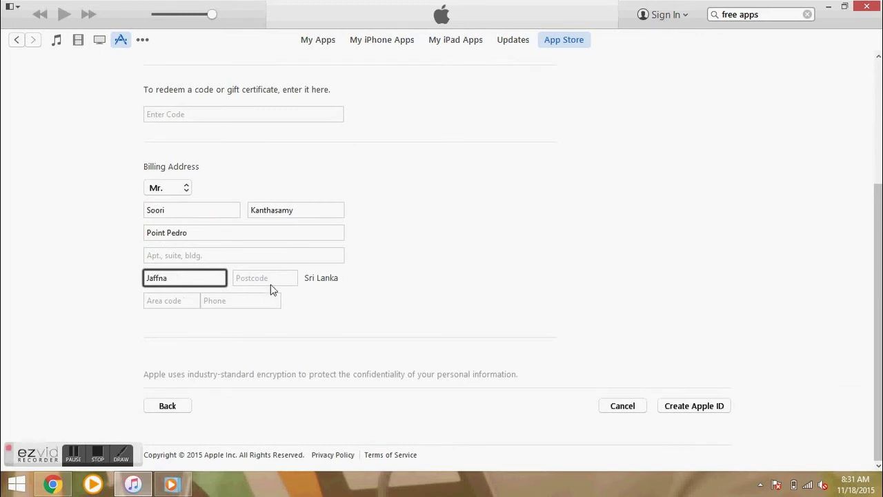
{"action": "left_click", "coordinate": [283, 277]}
{"action": "type", "text": "40000"}
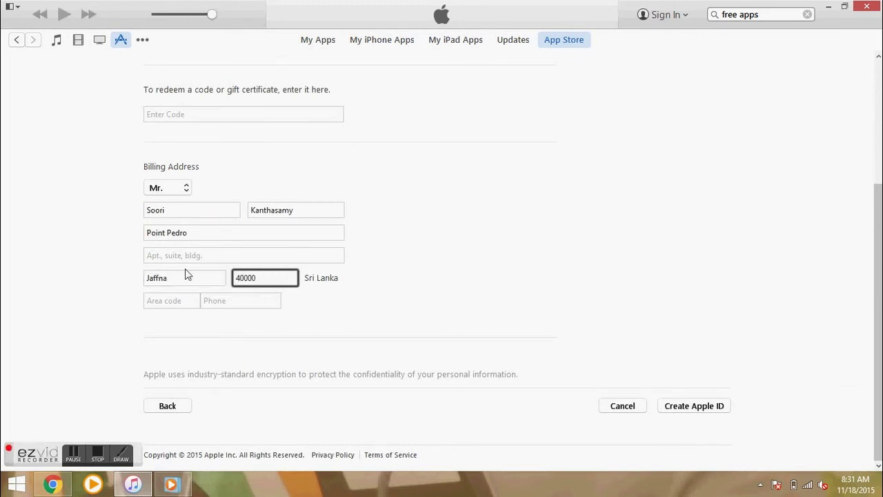
{"action": "left_click", "coordinate": [177, 302]}
{"action": "type", "text": "0094"}
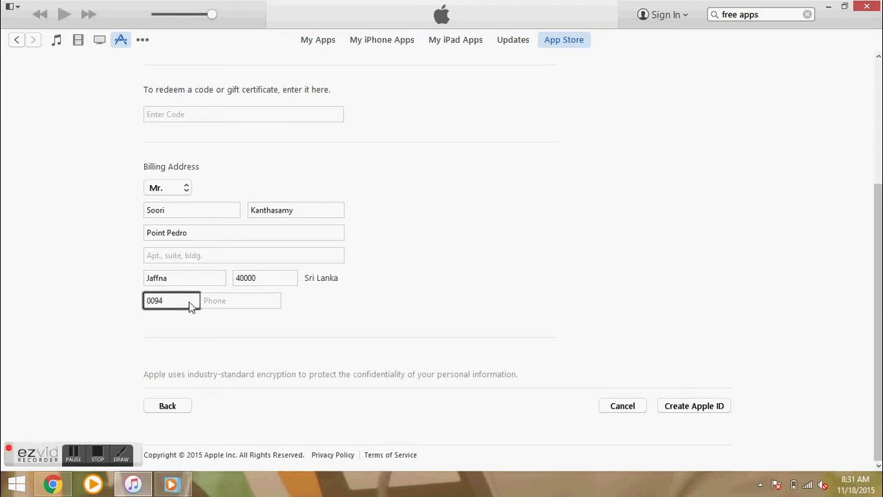
{"action": "left_click", "coordinate": [258, 310]}
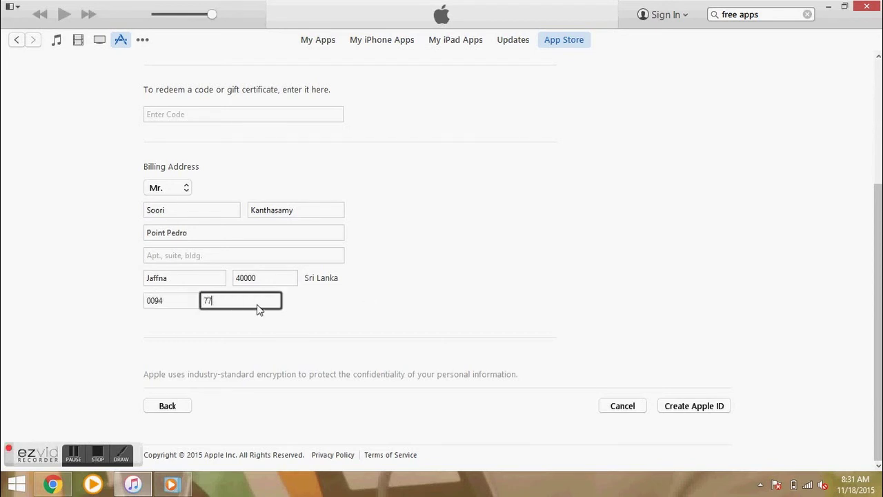
{"action": "scroll", "coordinate": [288, 238], "scroll_direction": "up", "scroll_amount": 3}
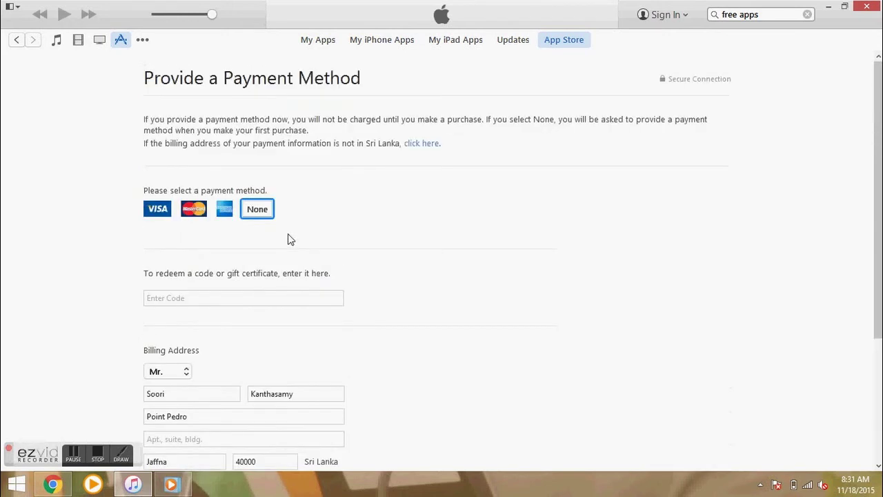
{"action": "scroll", "coordinate": [596, 339], "scroll_direction": "down", "scroll_amount": 3}
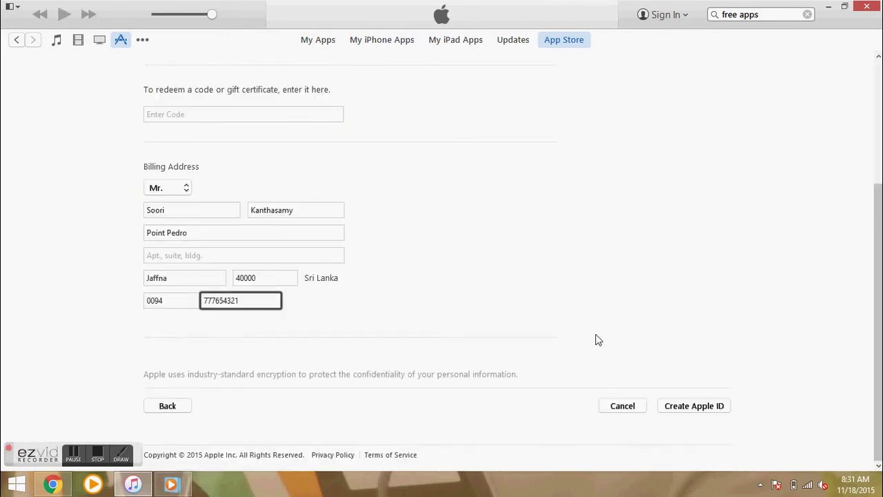
{"action": "left_click", "coordinate": [694, 406]}
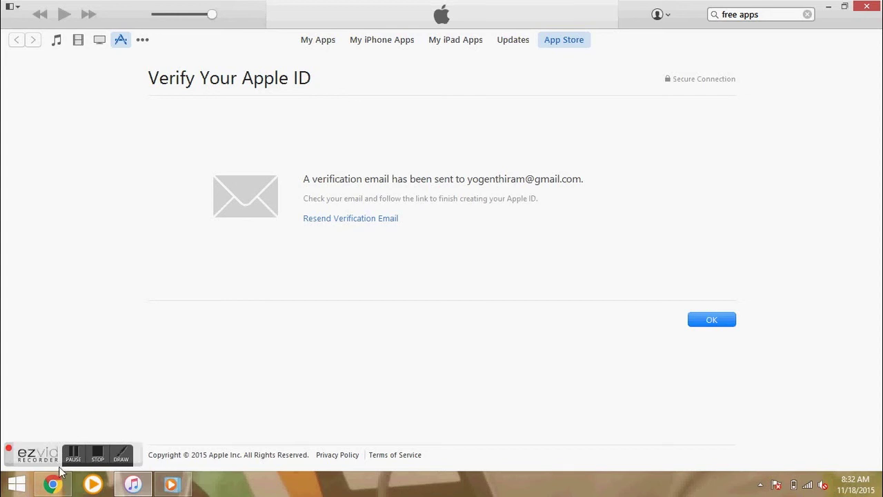
Switch to the Gmail inbox showing Apple's unread verification email.
{"action": "left_click", "coordinate": [58, 486]}
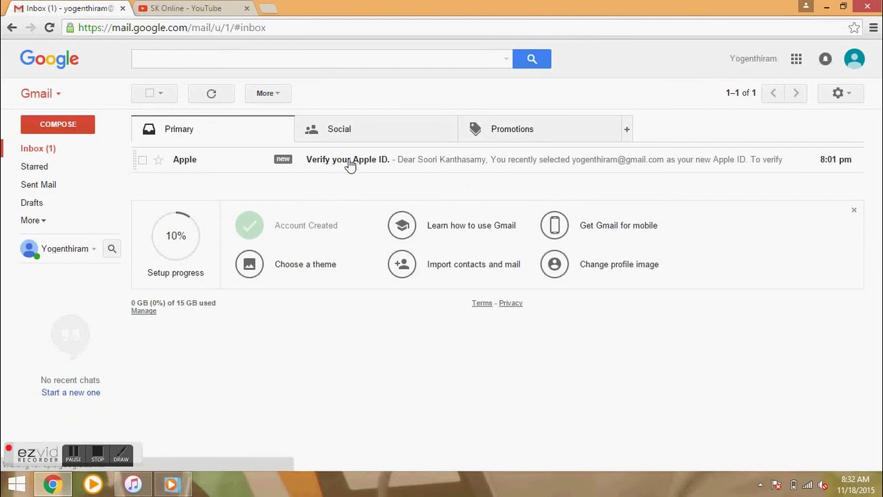
Open Apple's 'Verify your Apple ID' email and follow its Verify now link.
{"action": "left_click", "coordinate": [483, 167]}
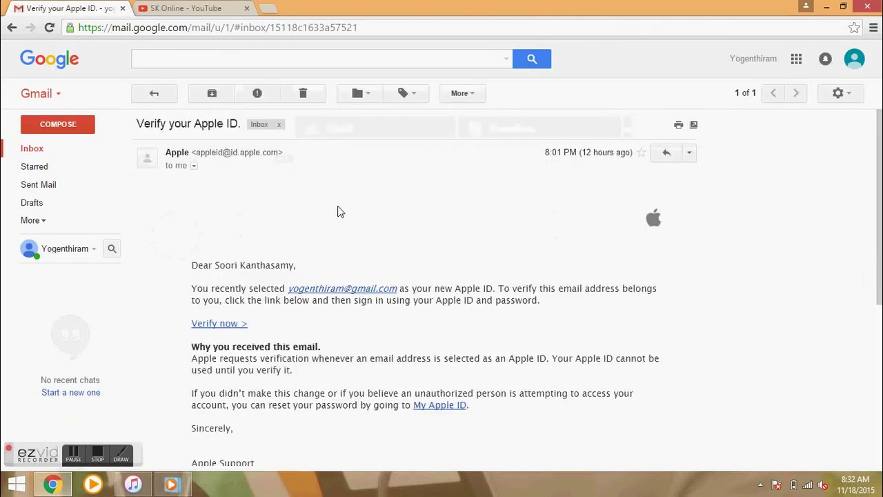
{"action": "scroll", "coordinate": [338, 211], "scroll_direction": "down", "scroll_amount": 1}
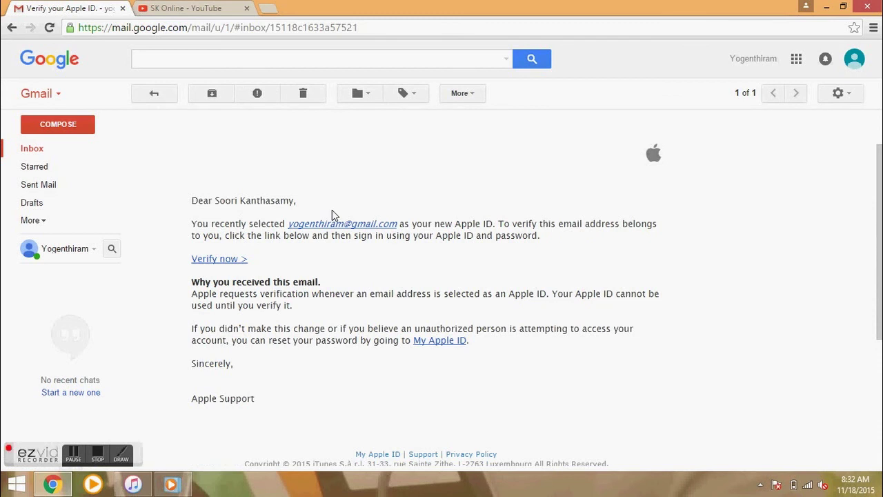
{"action": "left_click", "coordinate": [234, 264]}
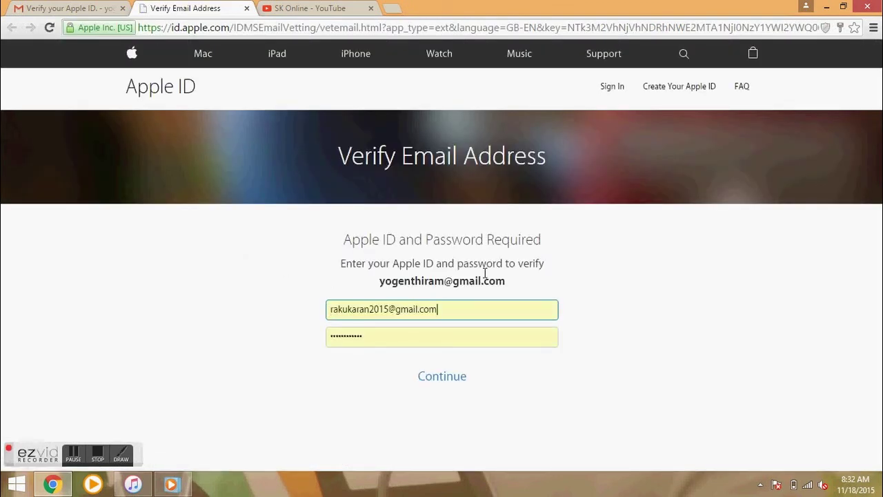
Replace the autofilled sign-in with the new Apple ID and its password, then complete verification.
{"action": "left_click_drag", "start_coordinate": [508, 284], "coordinate": [375, 280]}
{"action": "key", "text": "ctrl+c"}
{"action": "left_click", "coordinate": [445, 308]}
{"action": "left_click", "coordinate": [442, 308]}
{"action": "left_click_drag", "start_coordinate": [442, 307], "coordinate": [352, 319]}
{"action": "key", "text": "ctrl+v"}
{"action": "left_click", "coordinate": [386, 338]}
{"action": "double_click", "coordinate": [386, 338]}
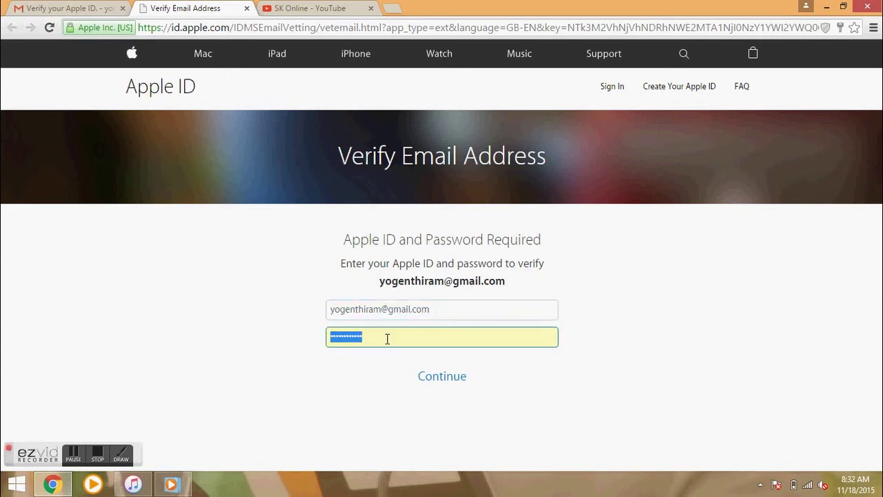
{"action": "key", "text": "BackSpace"}
{"action": "type", "text": "•"}
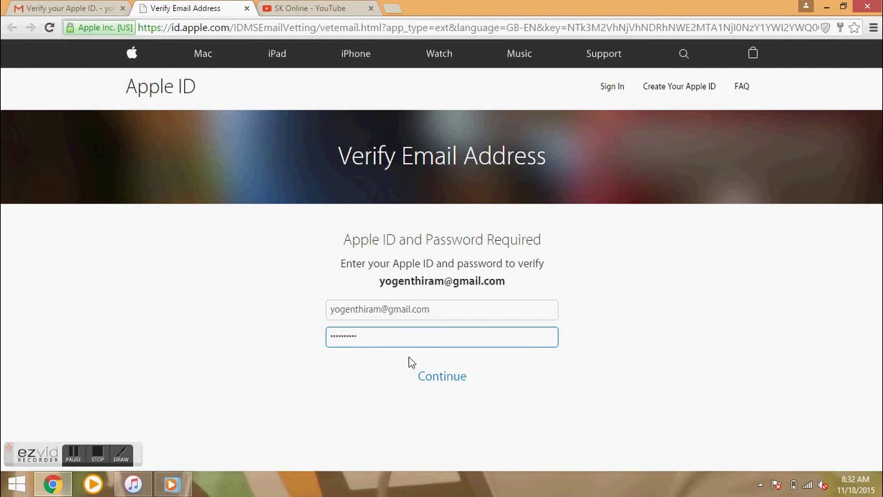
{"action": "left_click", "coordinate": [437, 378]}
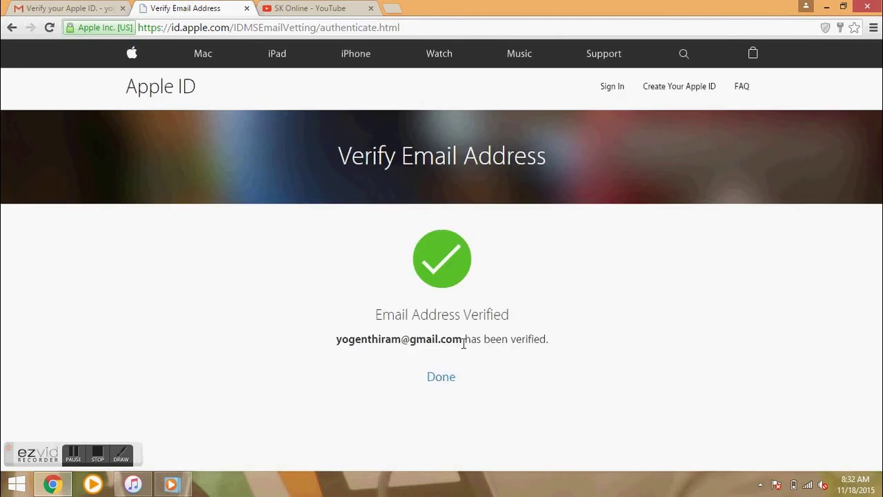
{"action": "left_click", "coordinate": [442, 380]}
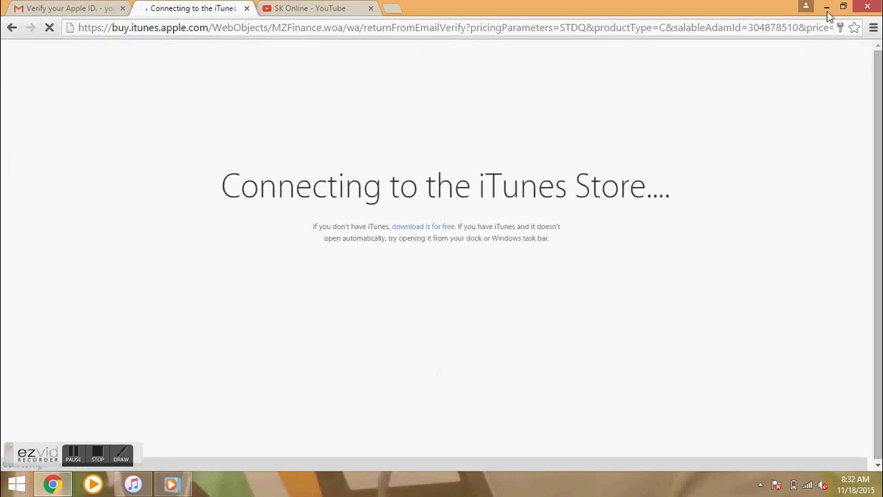
Sign out of the new Apple ID from the iTunes account menu.
{"action": "left_click", "coordinate": [827, 7]}
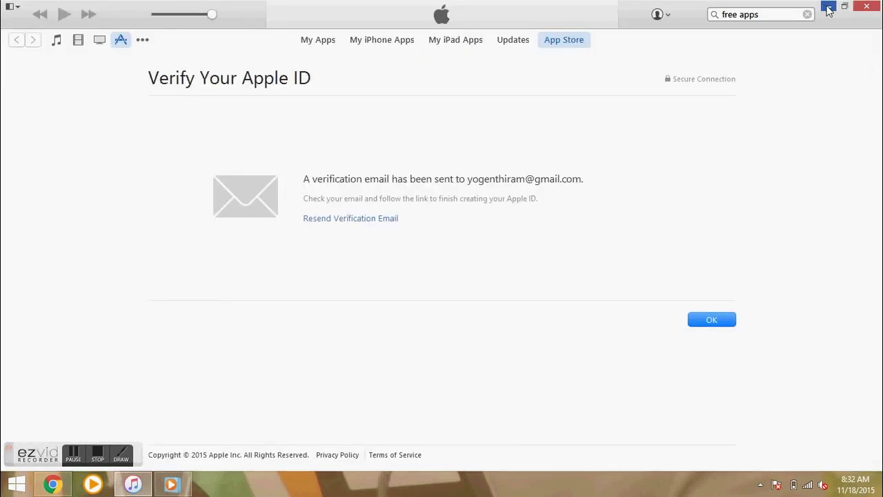
{"action": "left_click", "coordinate": [658, 15]}
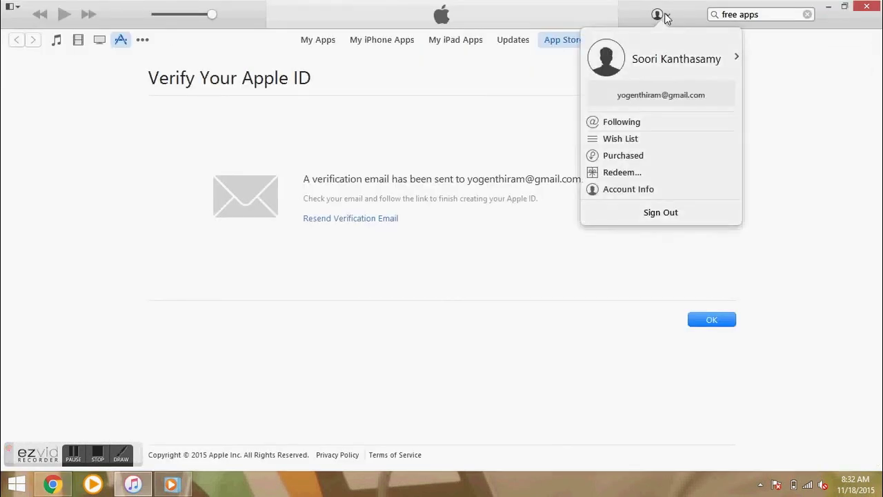
{"action": "left_click", "coordinate": [658, 213]}
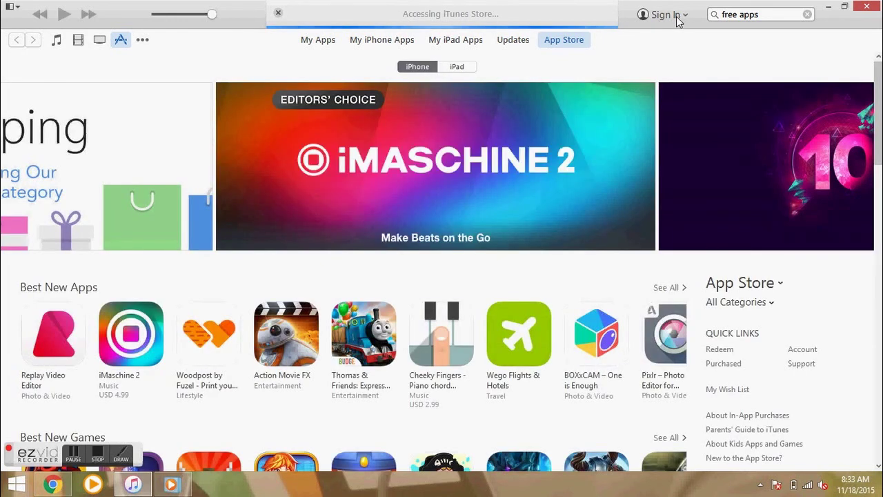
Dismiss the iTunes Store network error and return to the Verify your Apple ID email in Chrome.
{"action": "left_click", "coordinate": [679, 15]}
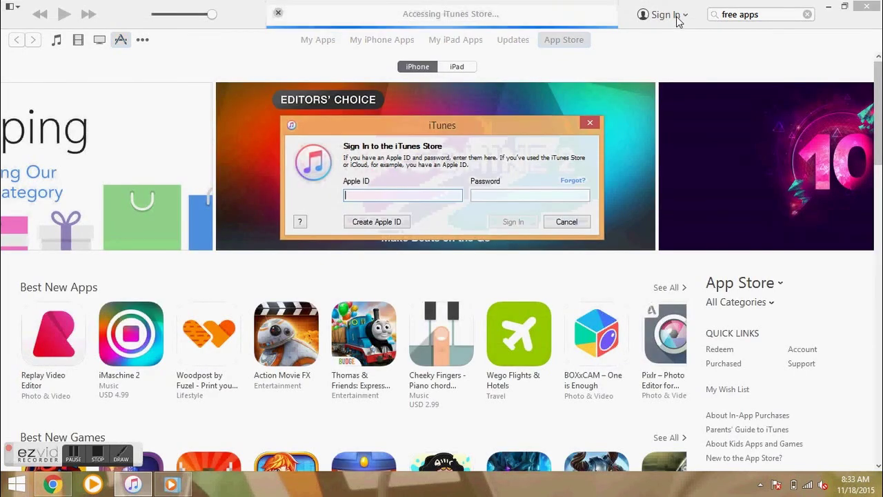
{"action": "left_click", "coordinate": [542, 201]}
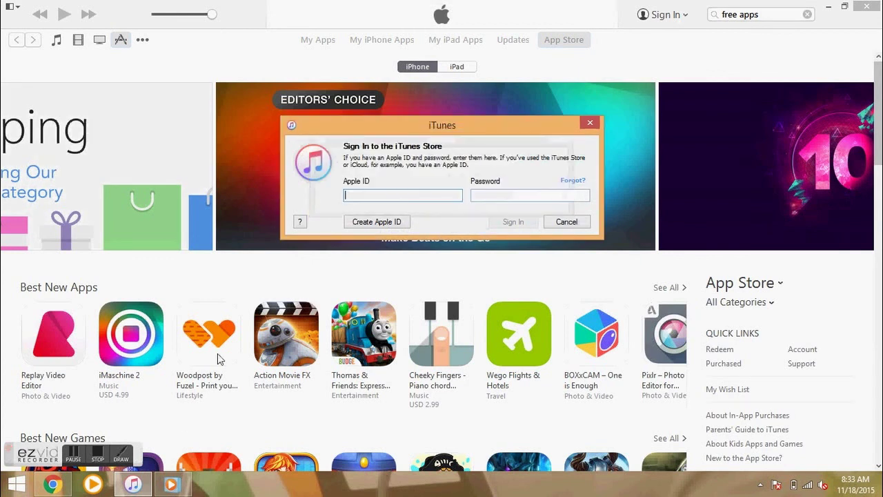
{"action": "left_click", "coordinate": [131, 452]}
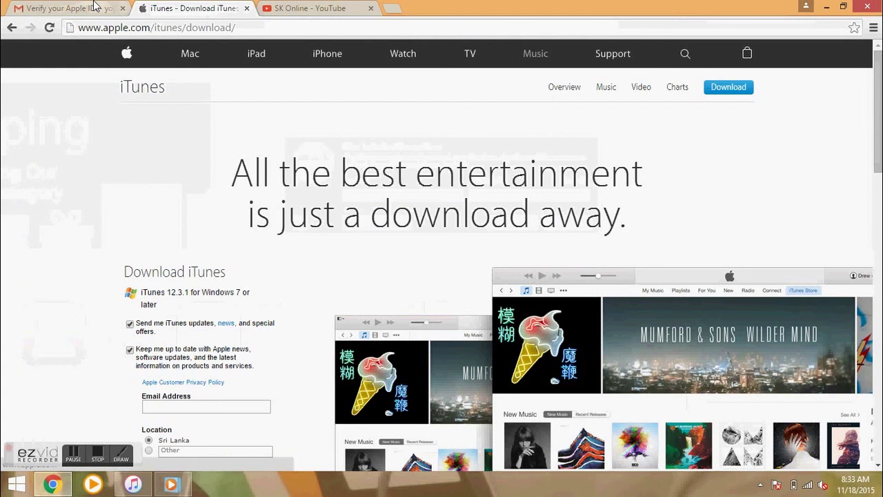
{"action": "left_click", "coordinate": [94, 5]}
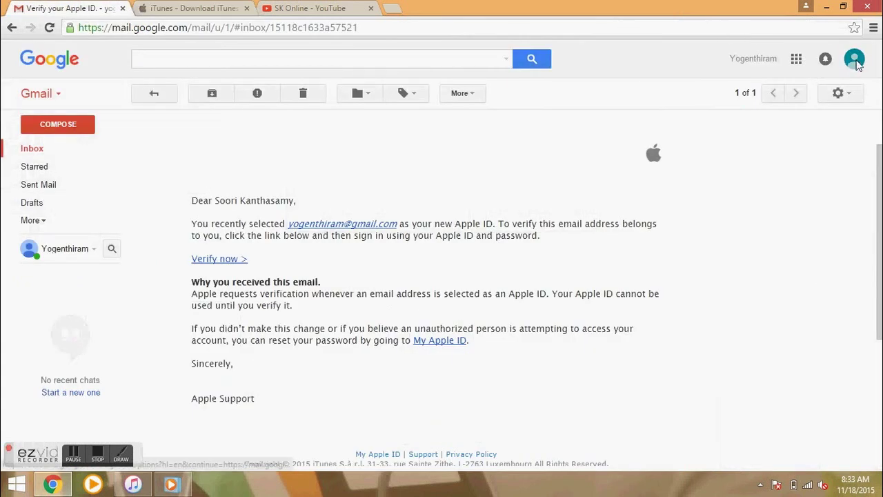